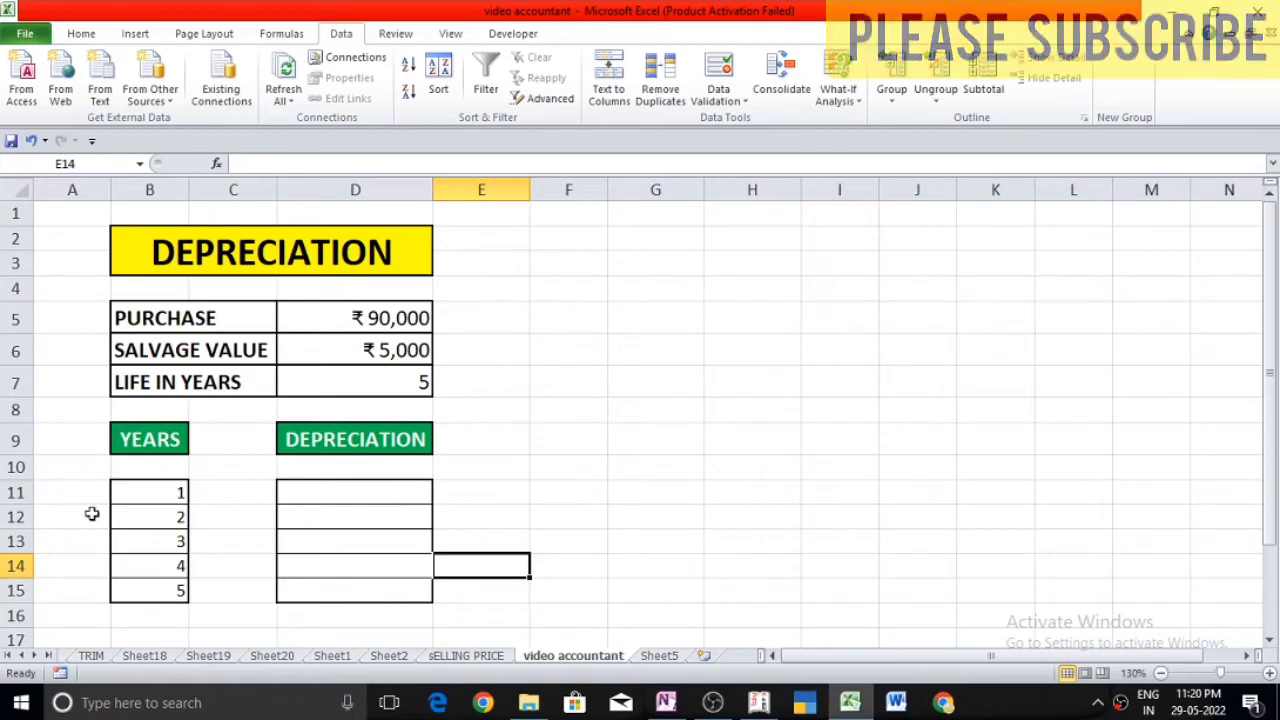
# Begin the DB formula in D11 with the absolute purchase cost $D$5 as first argument
pyautogui.click(391, 495)
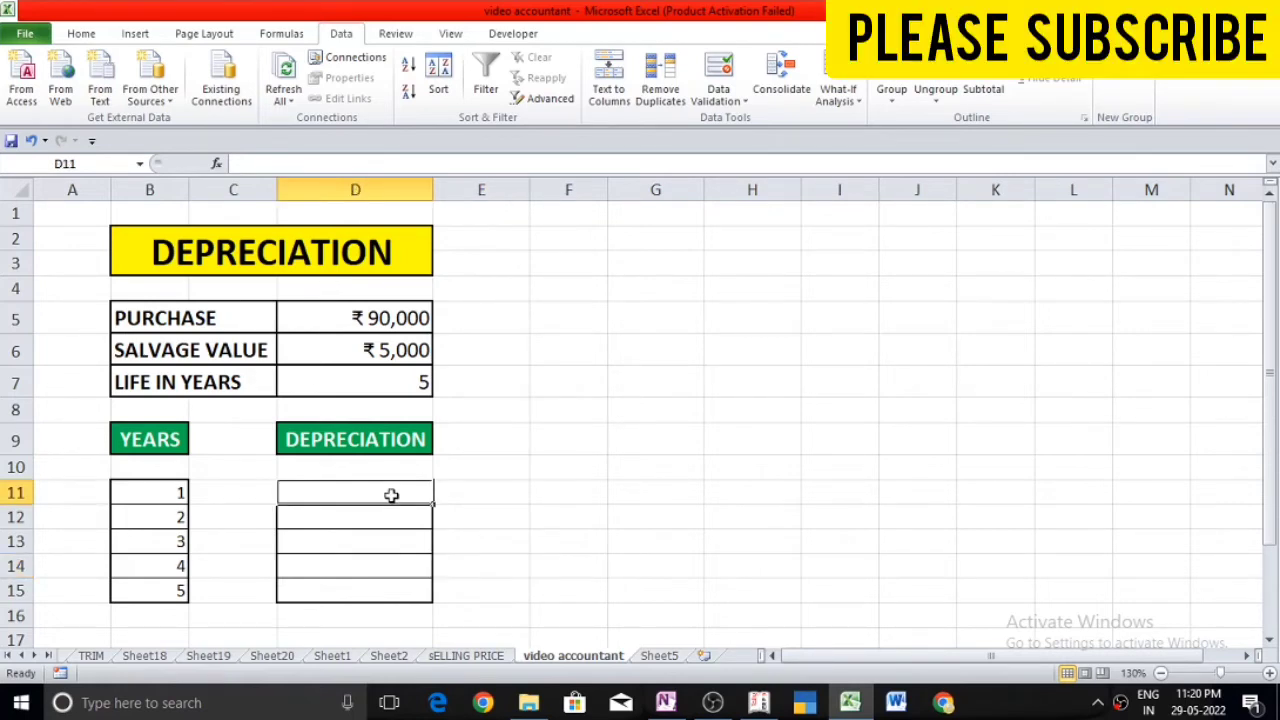
pyautogui.write('=D')
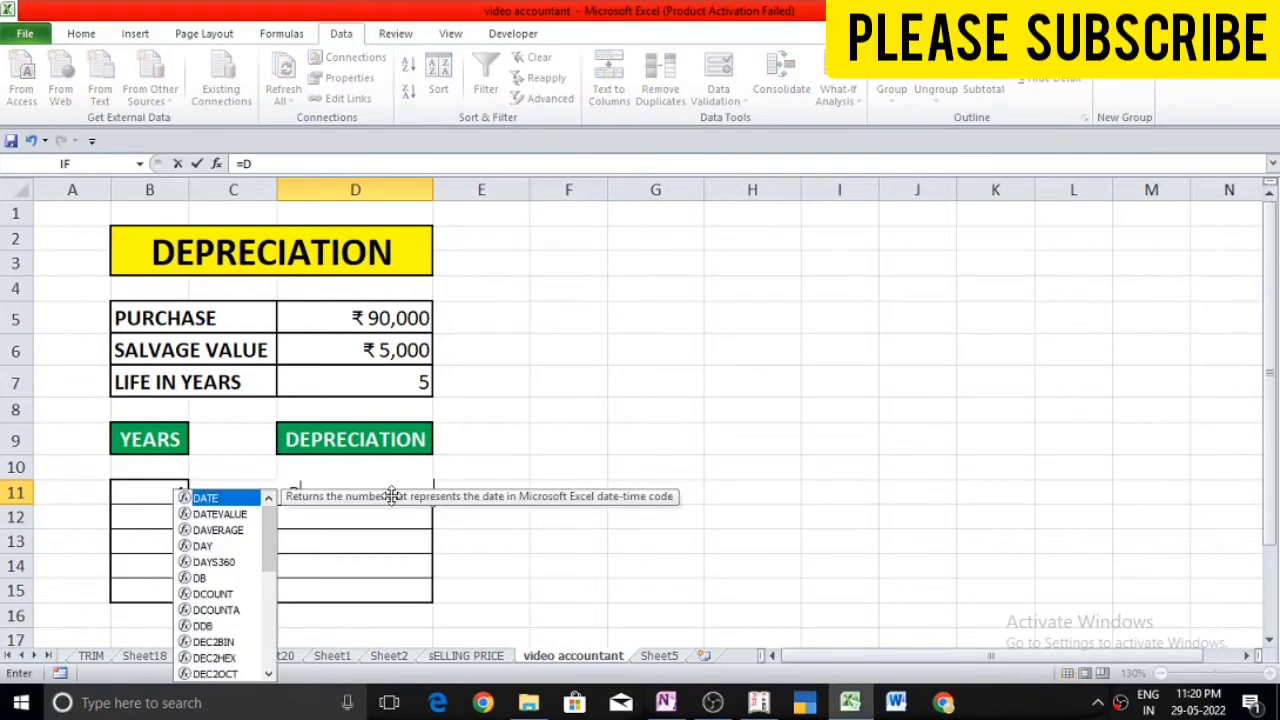
pyautogui.write('B(')
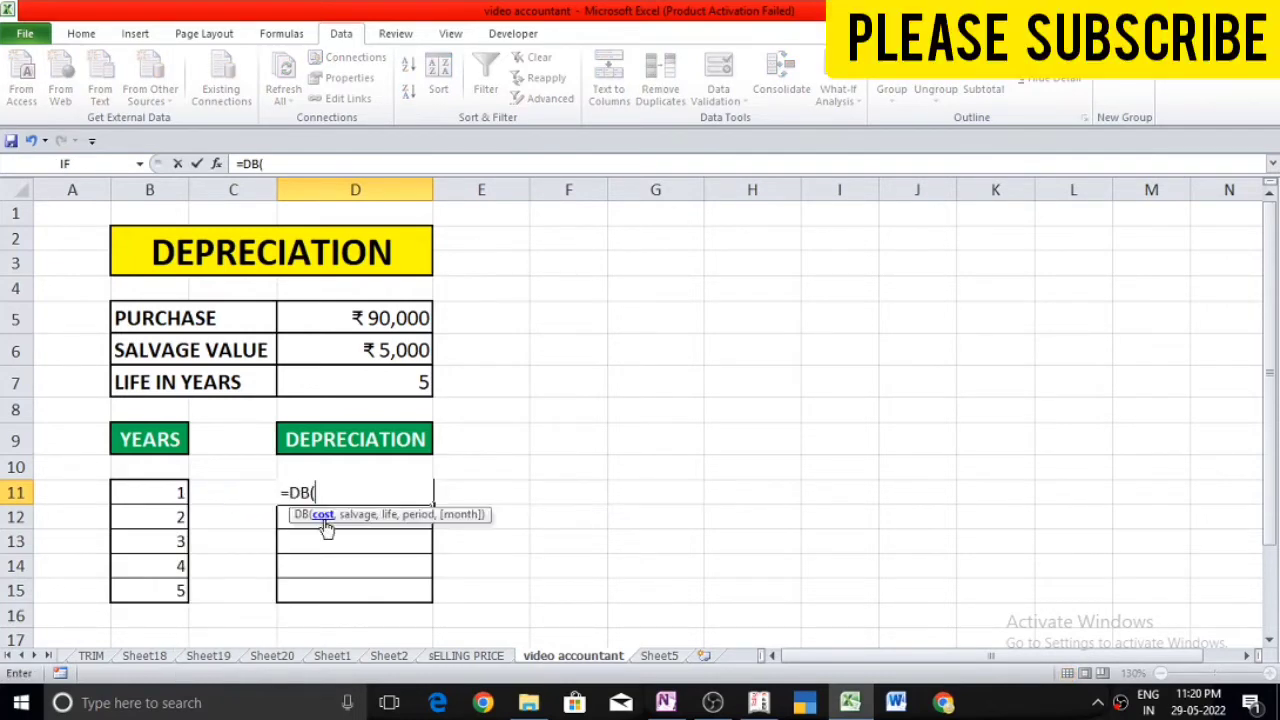
pyautogui.click(329, 322)
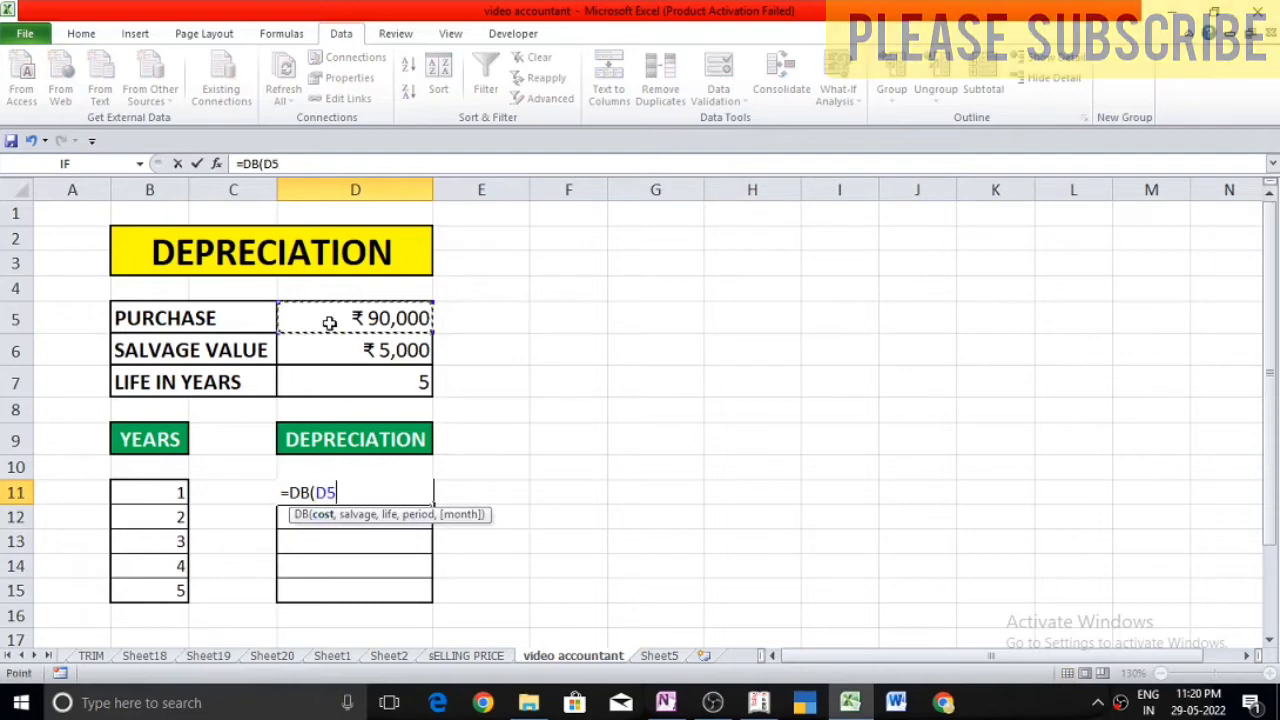
pyautogui.press('F4')
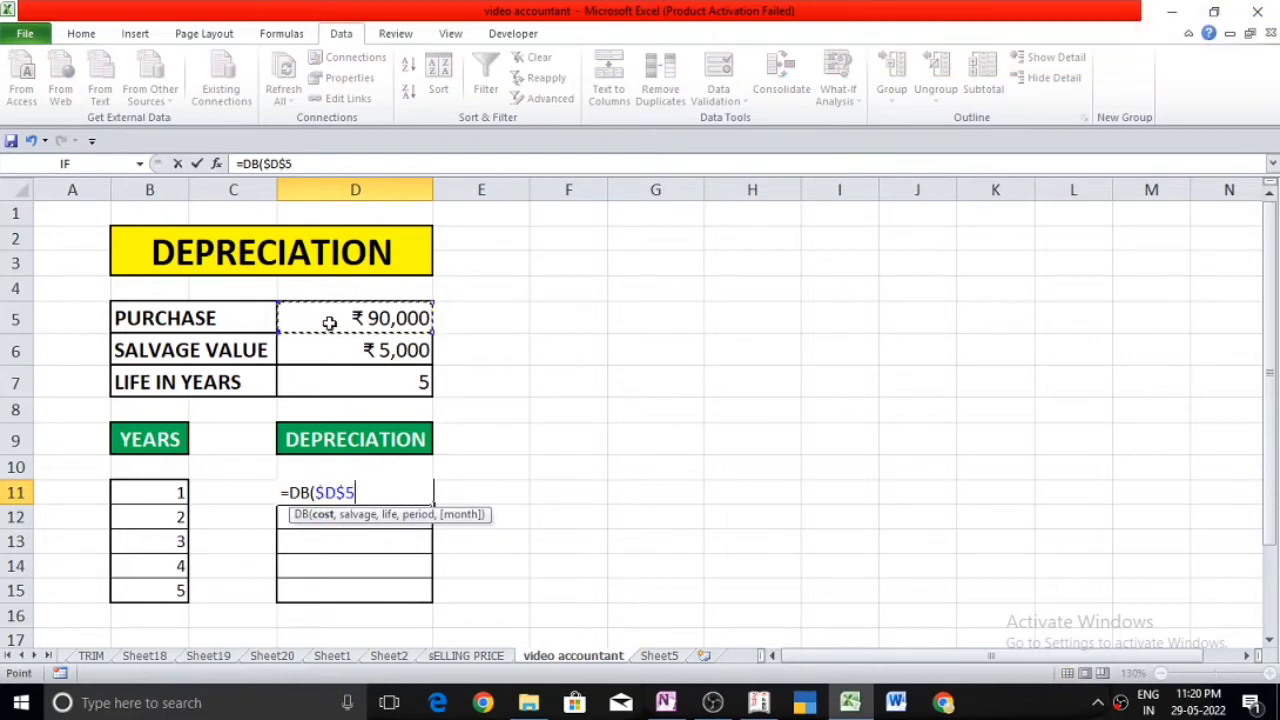
pyautogui.write(',')
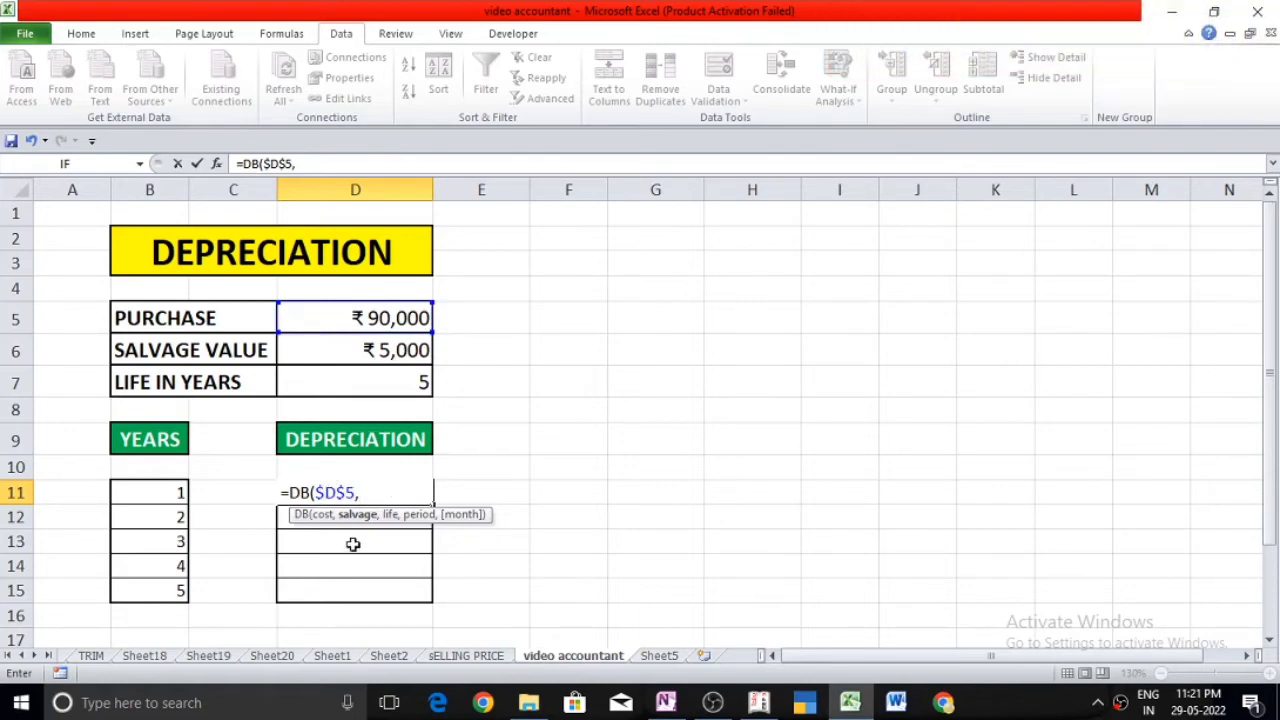
# Finish D11 as =DB($D$5,$D$6,$D$7,B11), giving year 1 depreciation of ₹39,510
pyautogui.click(345, 354)
pyautogui.press('F4')
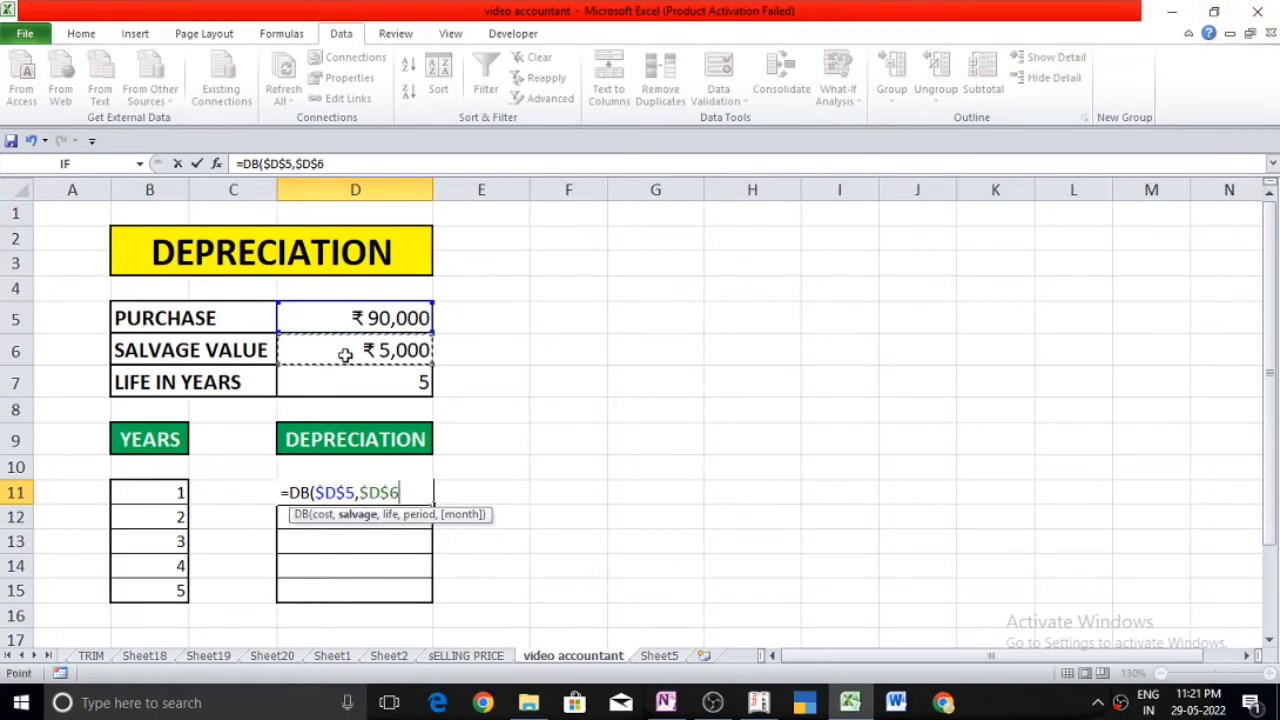
pyautogui.write(',')
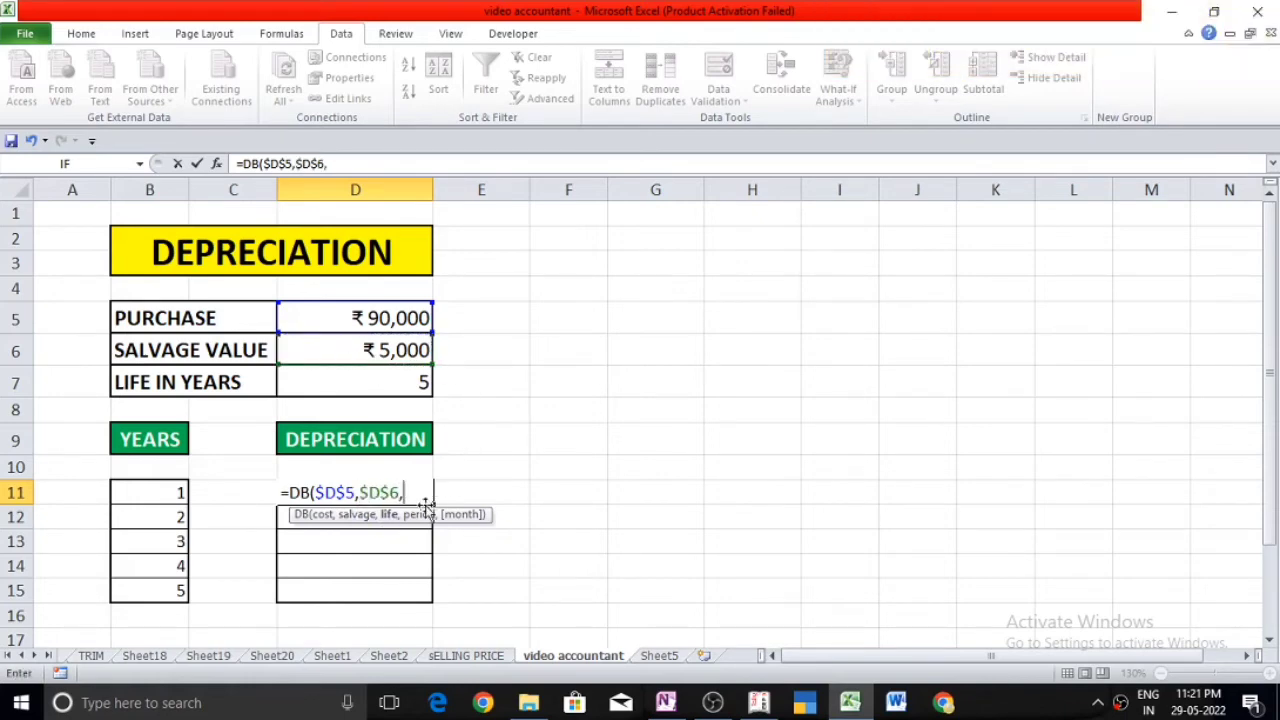
pyautogui.click(389, 382)
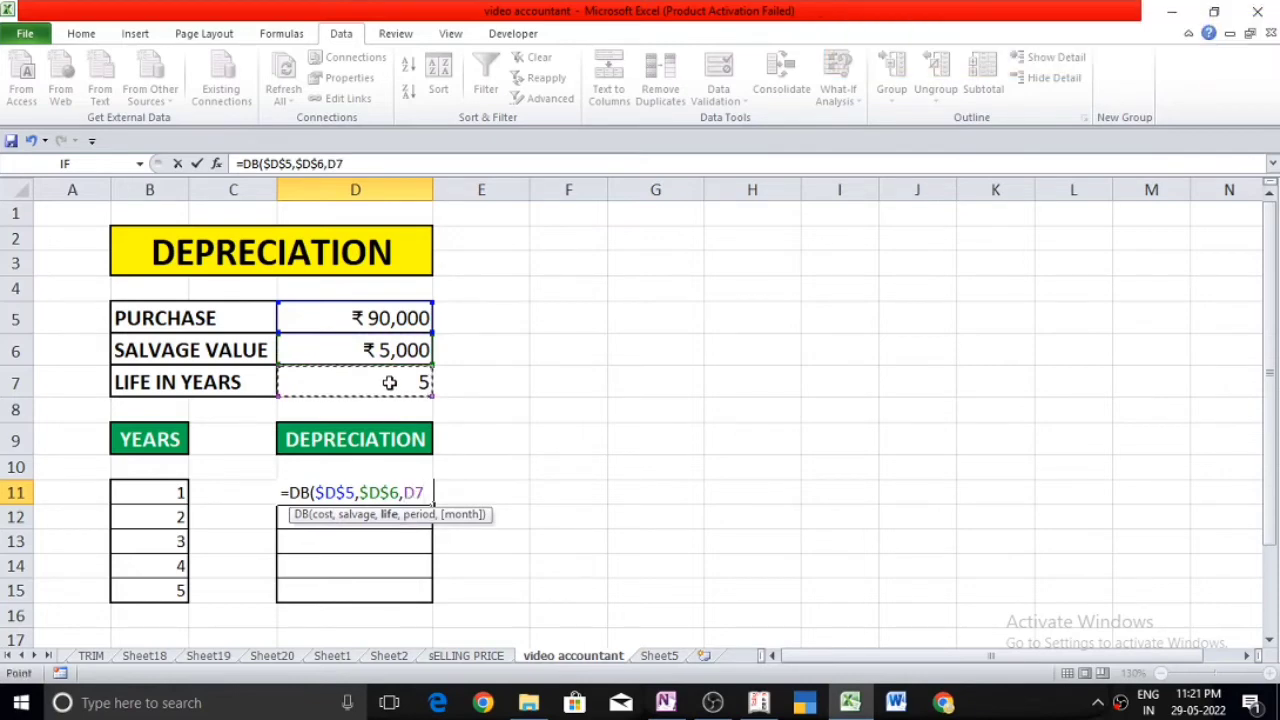
pyautogui.press('F4')
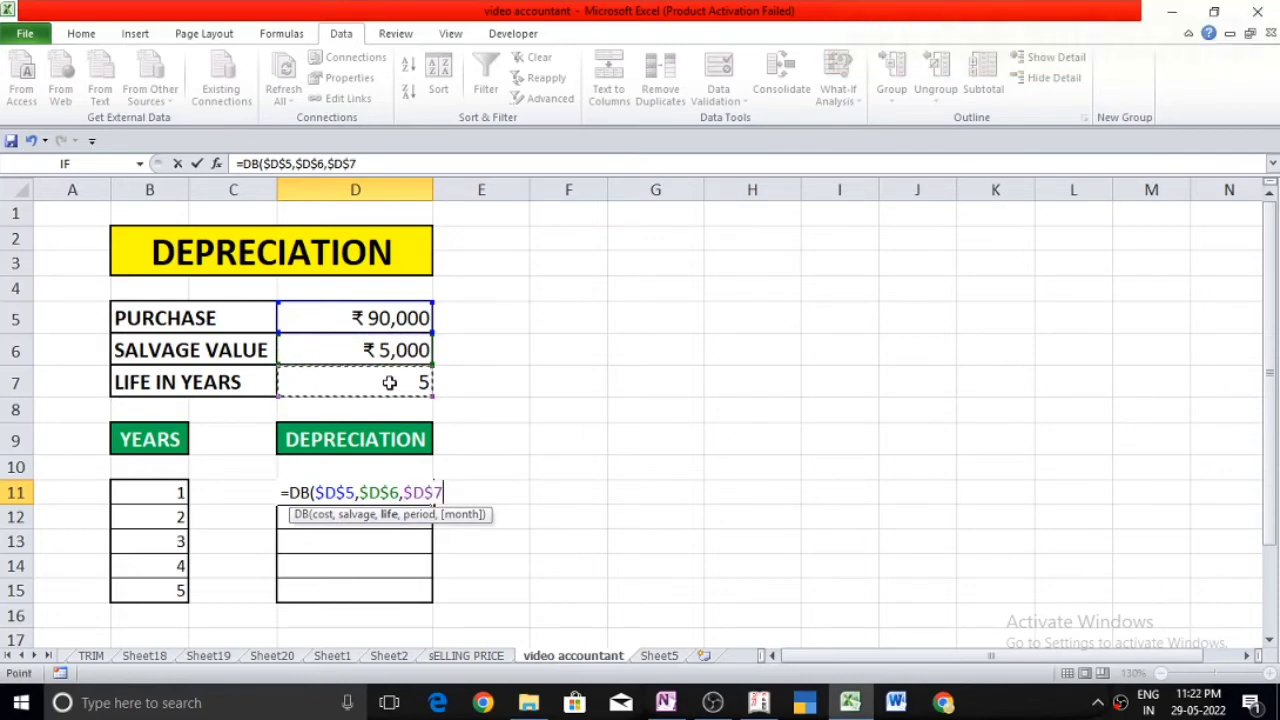
pyautogui.write(',')
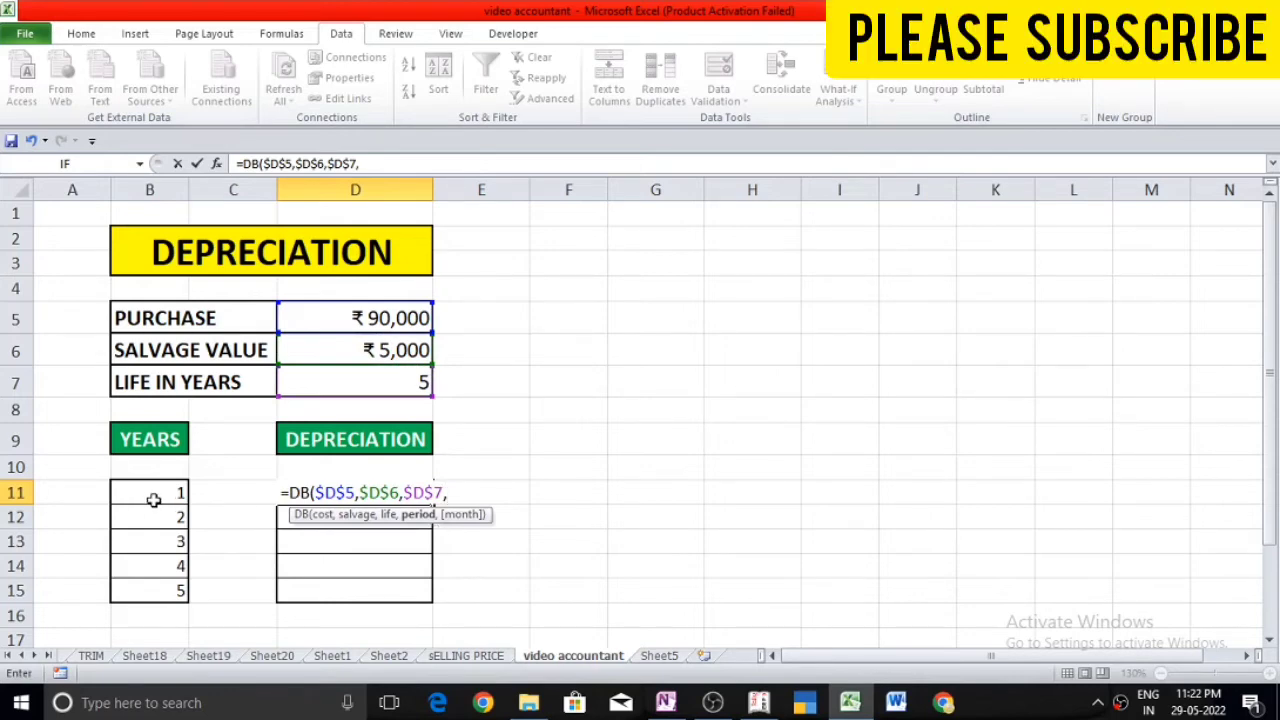
pyautogui.click(154, 500)
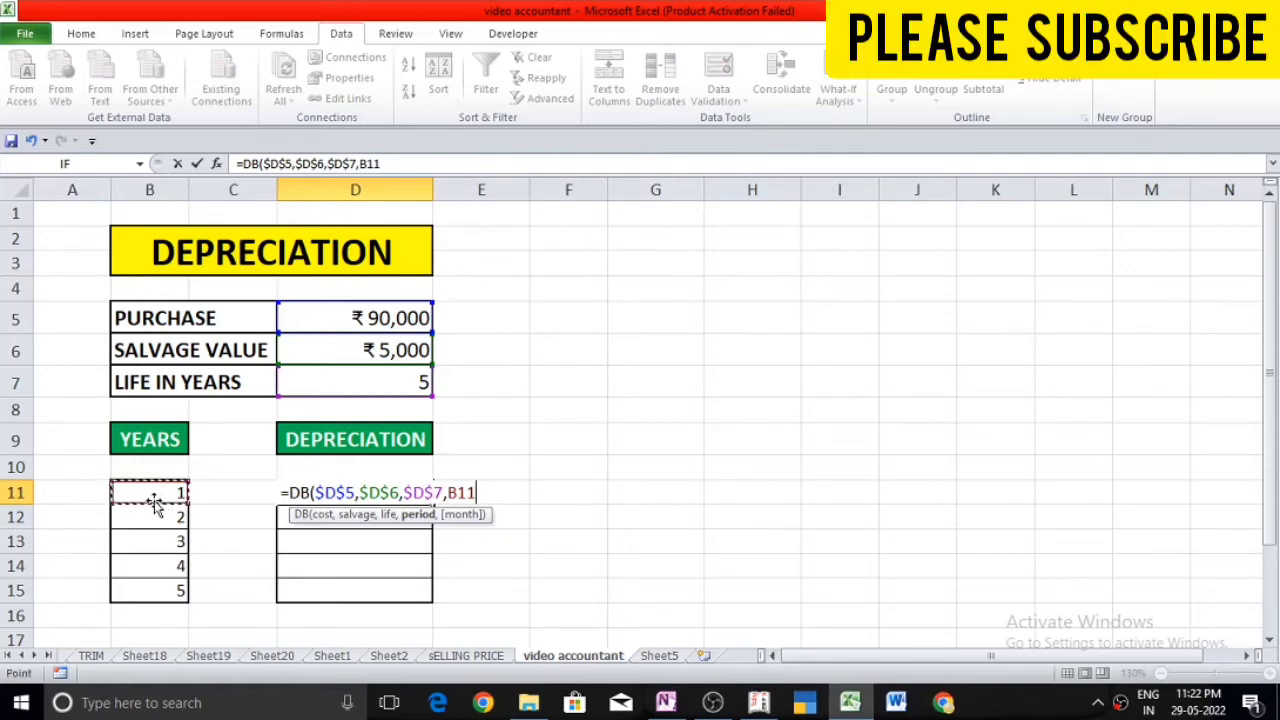
pyautogui.press('Return')
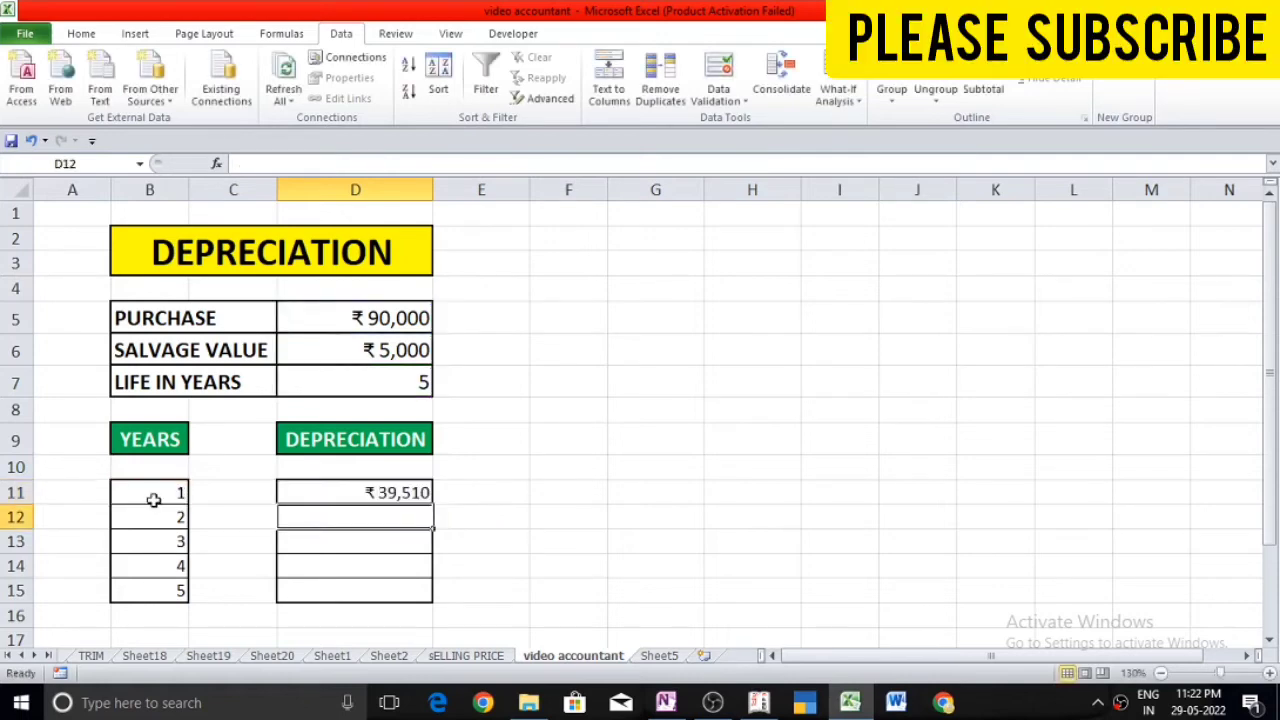
# Copy the D11 DB formula down to D15 for years 2–5
pyautogui.click(415, 494)
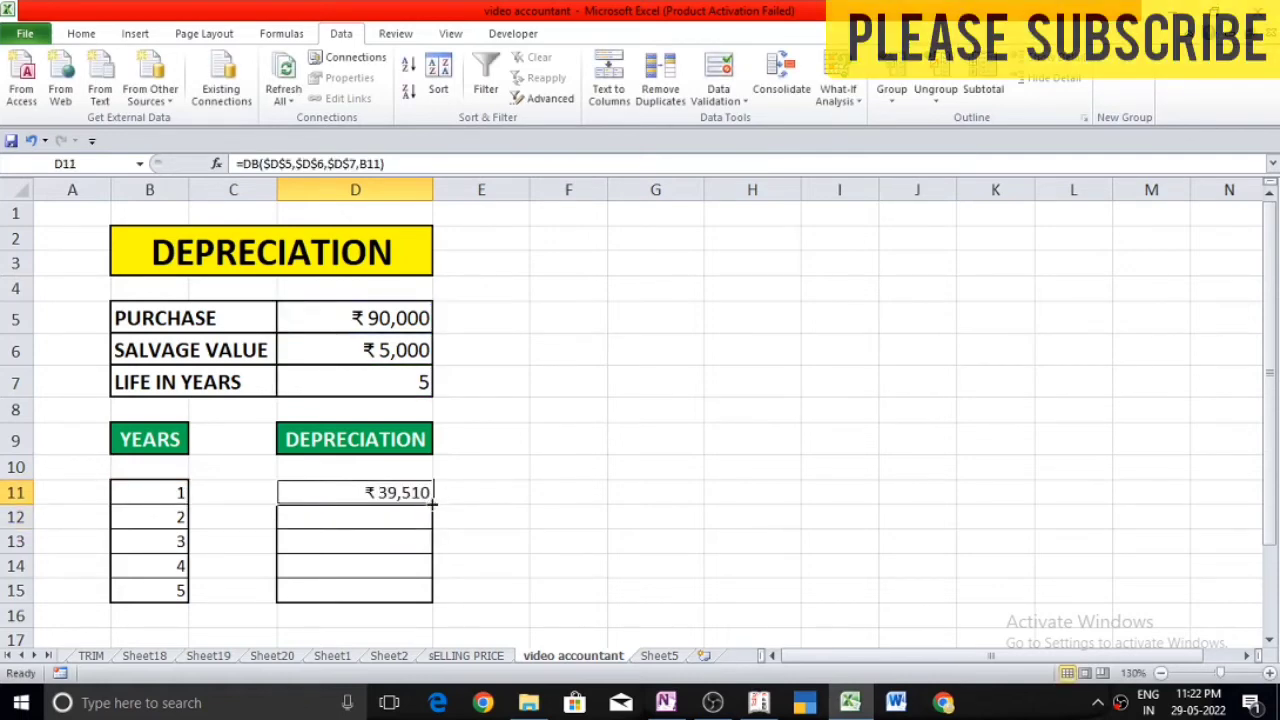
pyautogui.moveTo(432, 505); pyautogui.dragTo(424, 593)
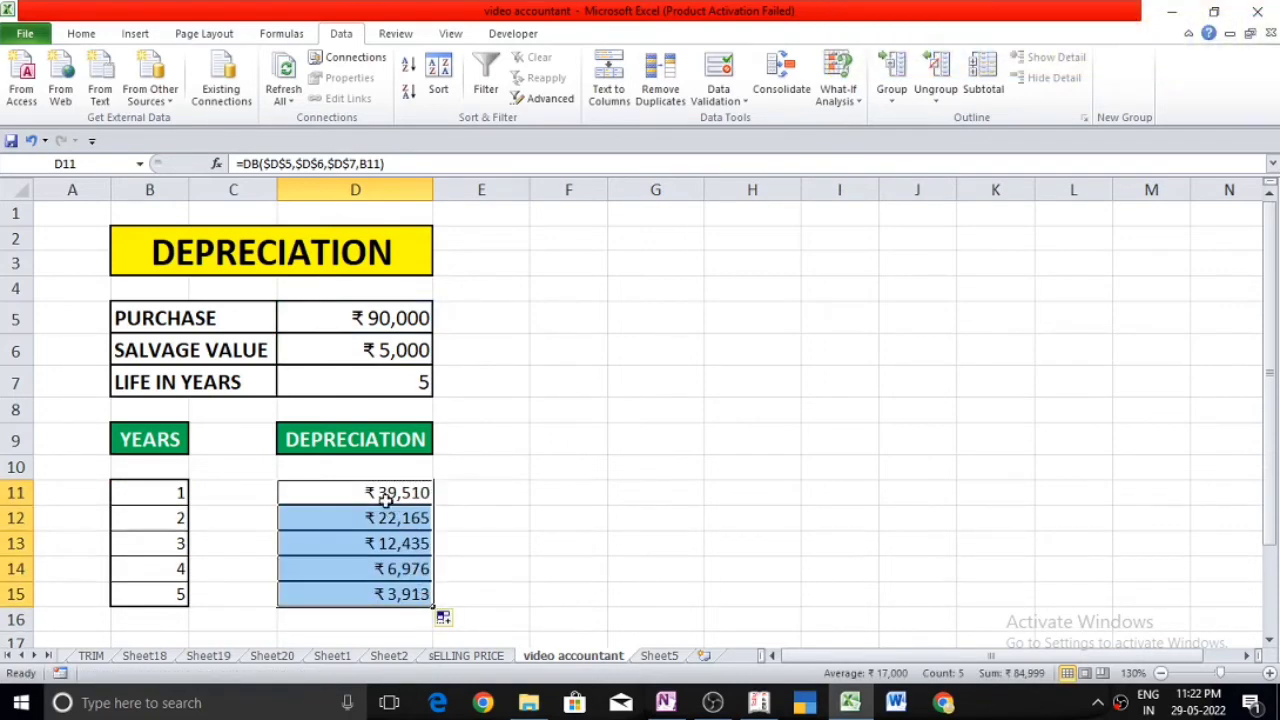